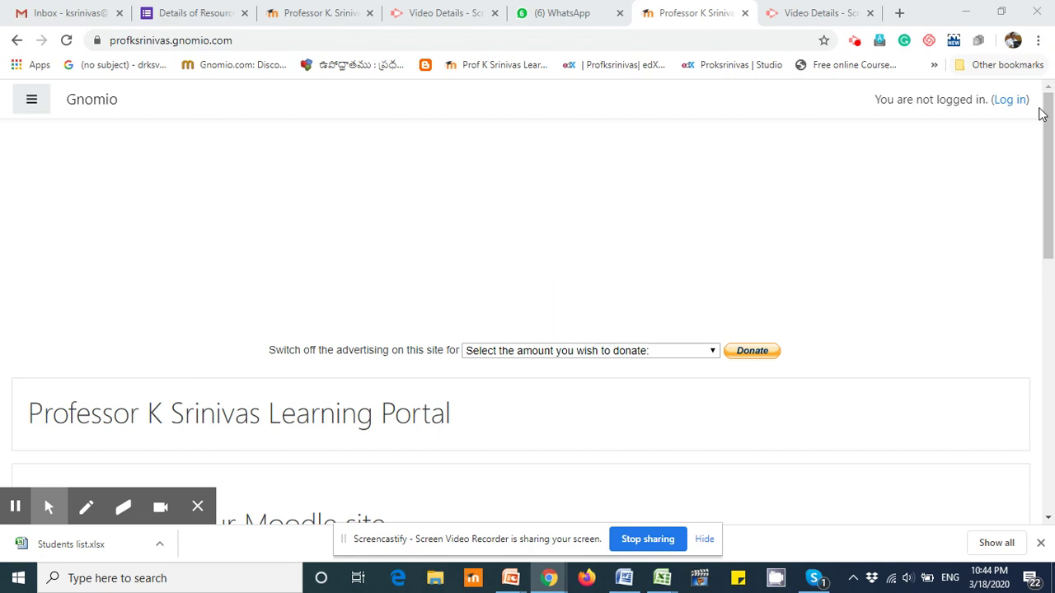
Step: Log in to the Gnomio portal with the admin account's username and password
click(1013, 101)
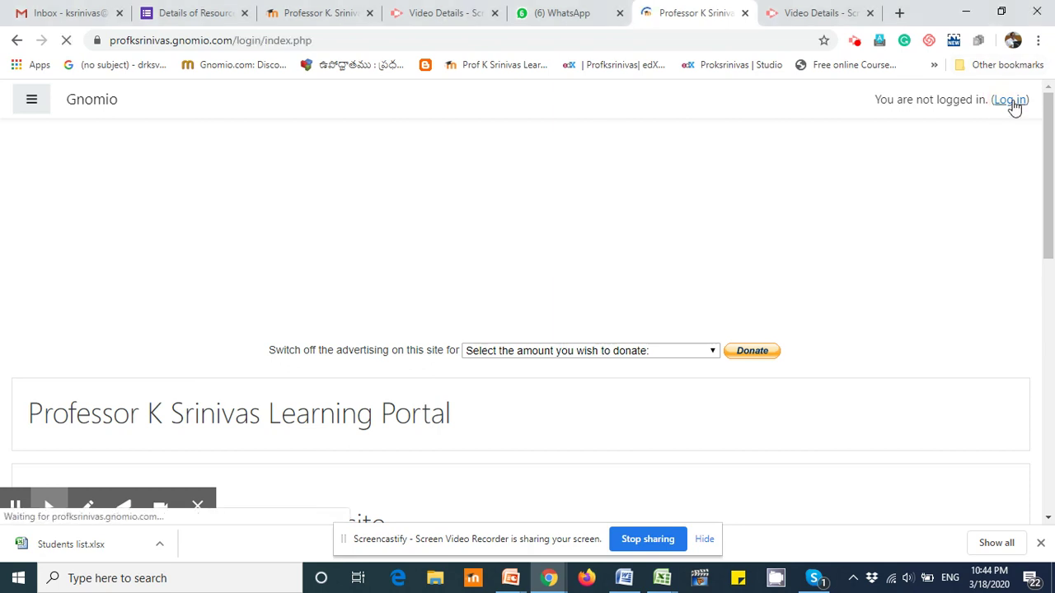
click(384, 213)
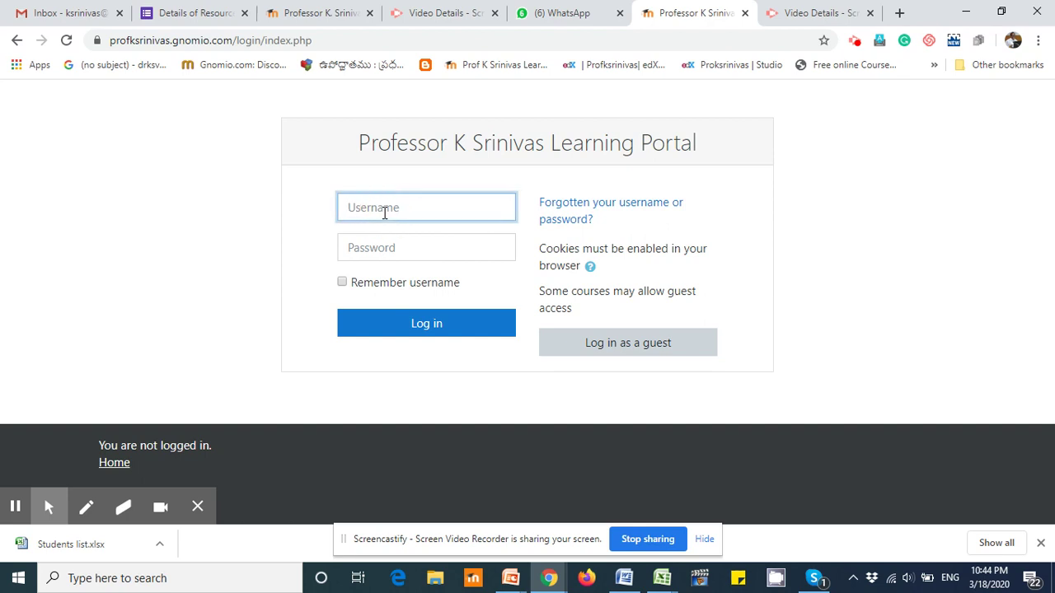
text(admin)
click(372, 249)
text(a••••••)
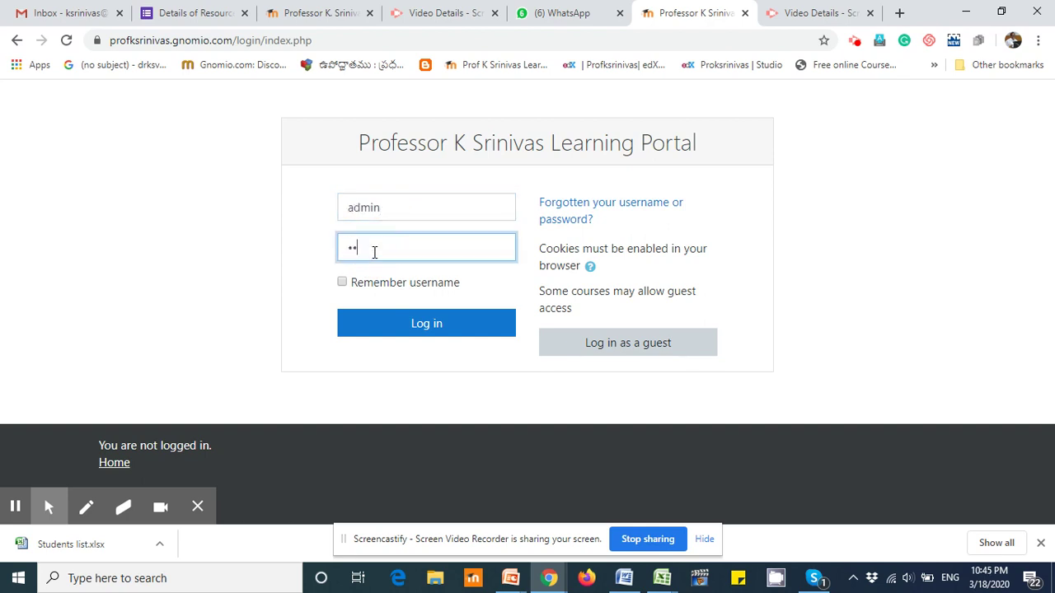
text(••••••••)
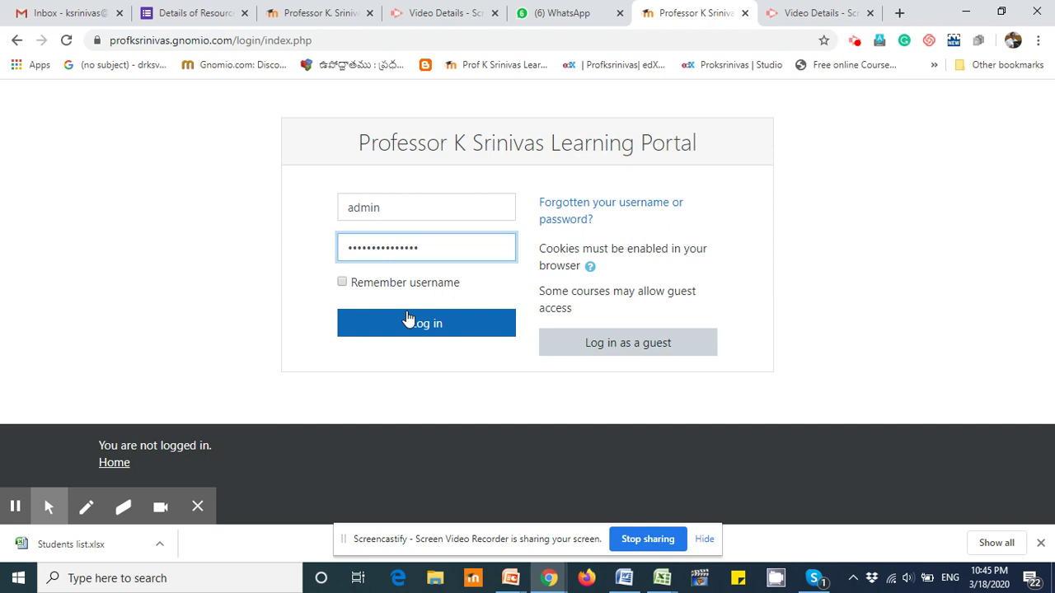
click(436, 329)
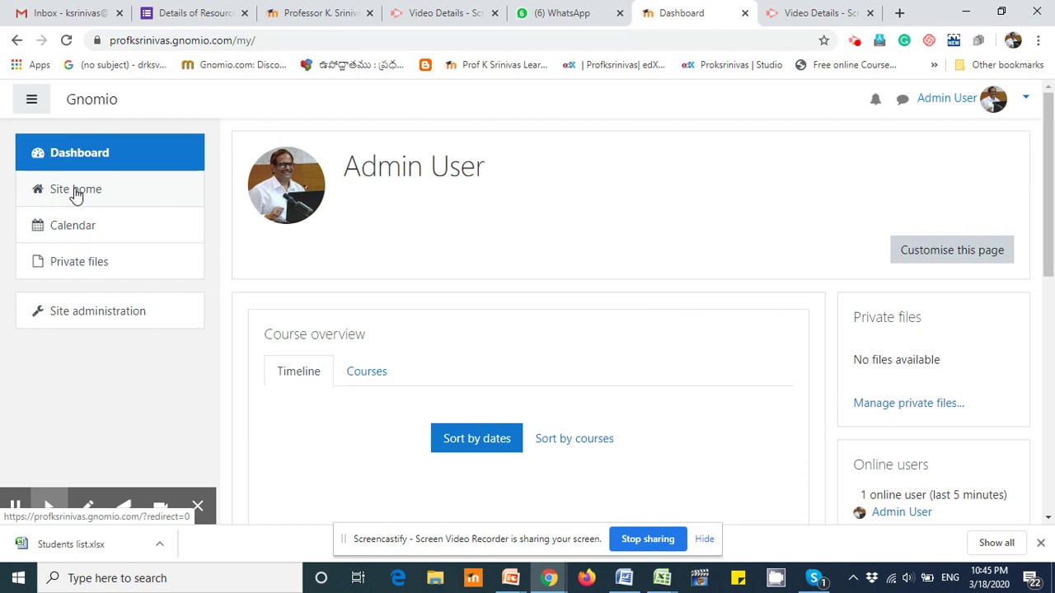
Step: From Site home's Available courses, open the Intellectual Property Rights course page
click(75, 194)
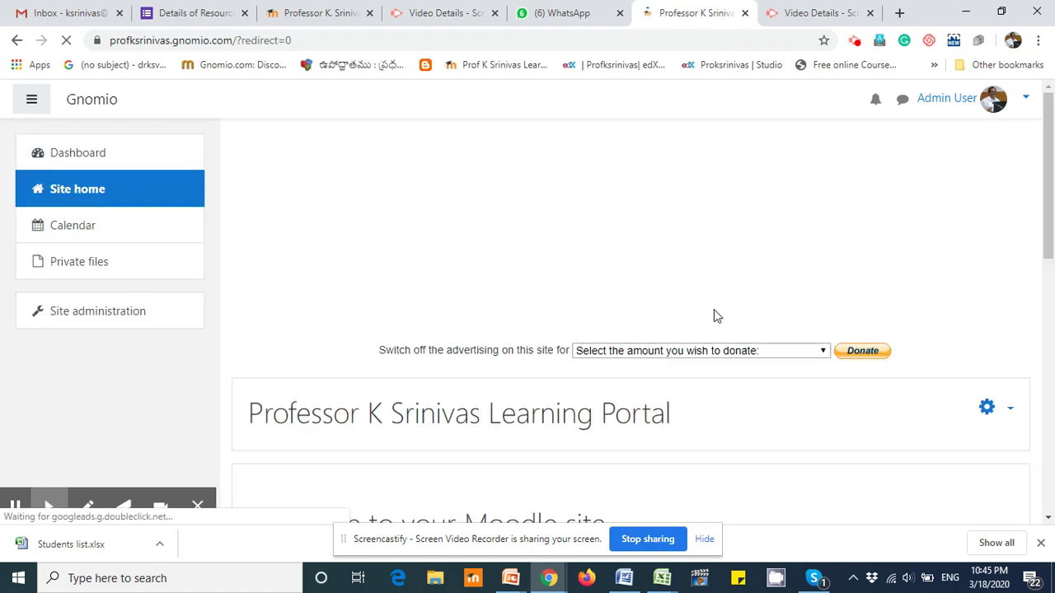
scroll(715, 316, down, 10)
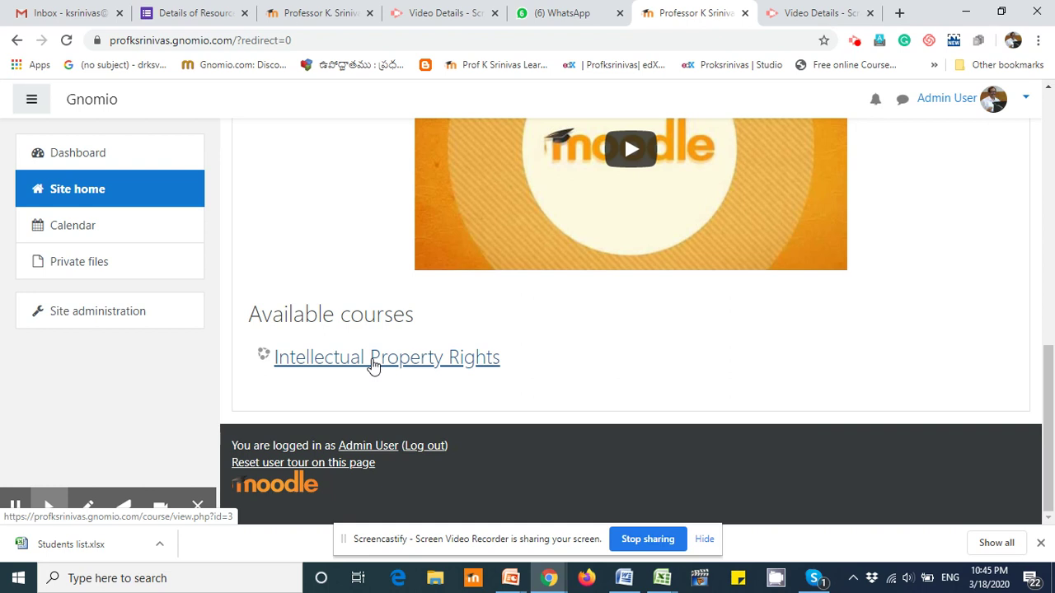
click(373, 361)
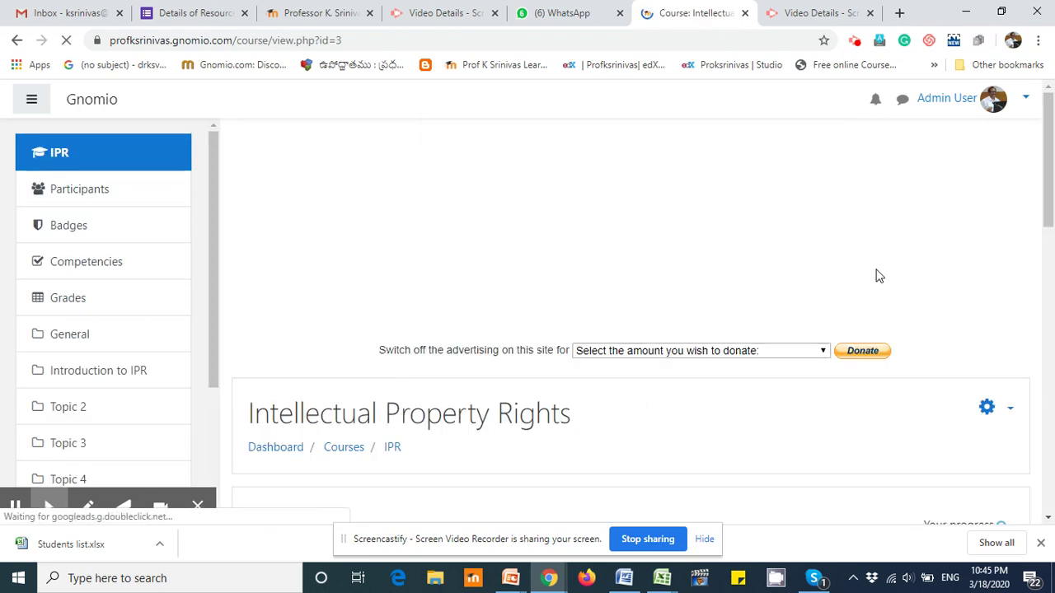
scroll(865, 277, down, 6)
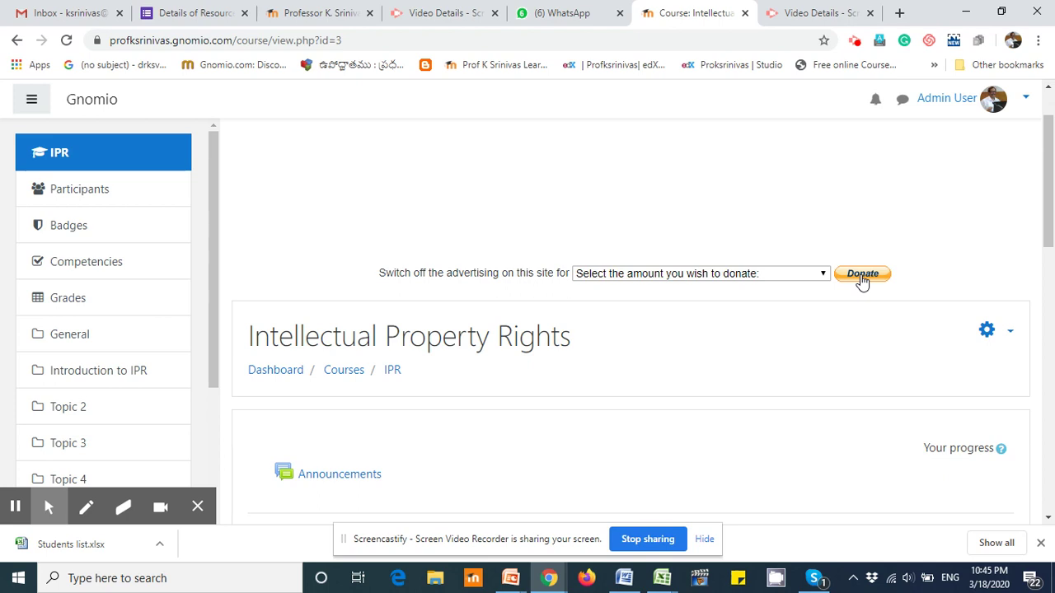
scroll(862, 280, down, 2)
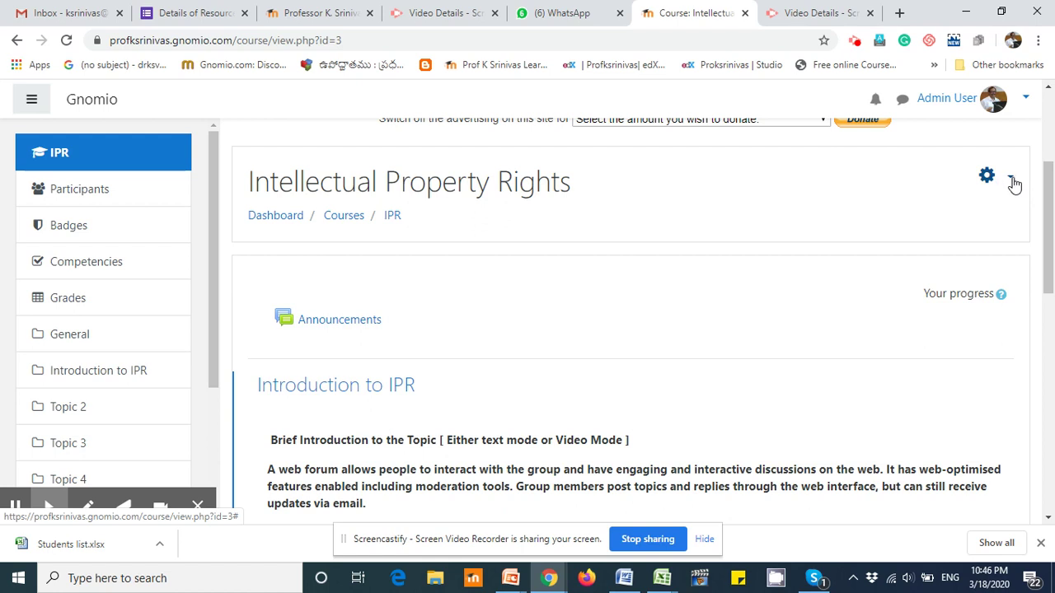
Step: Open the course's full administration page via Actions > More... and show its Users section
click(1013, 182)
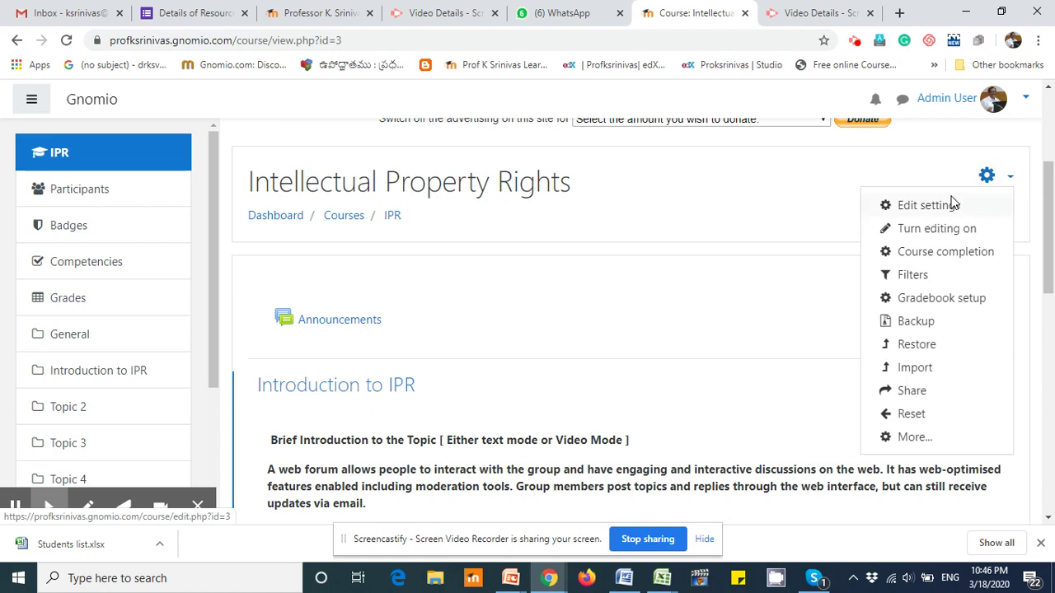
click(915, 438)
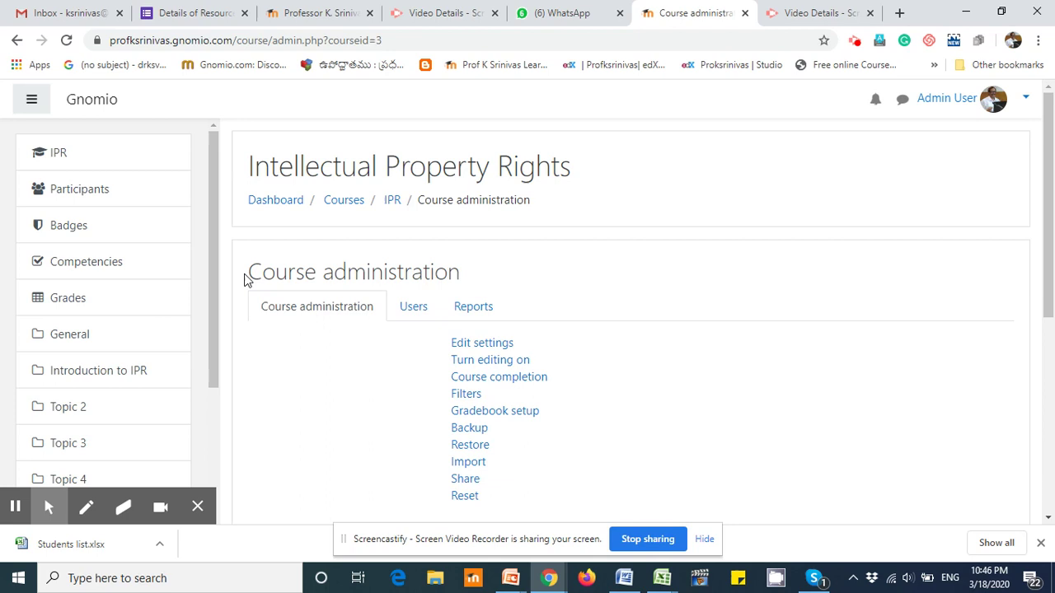
drag(250, 271, 455, 272)
scroll(723, 258, down, 2)
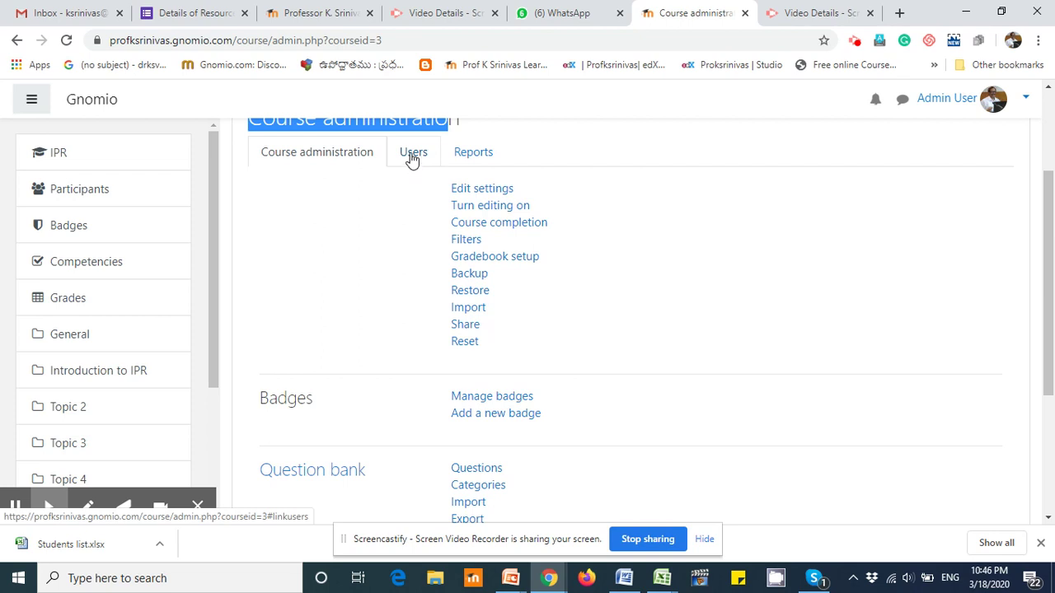
click(412, 157)
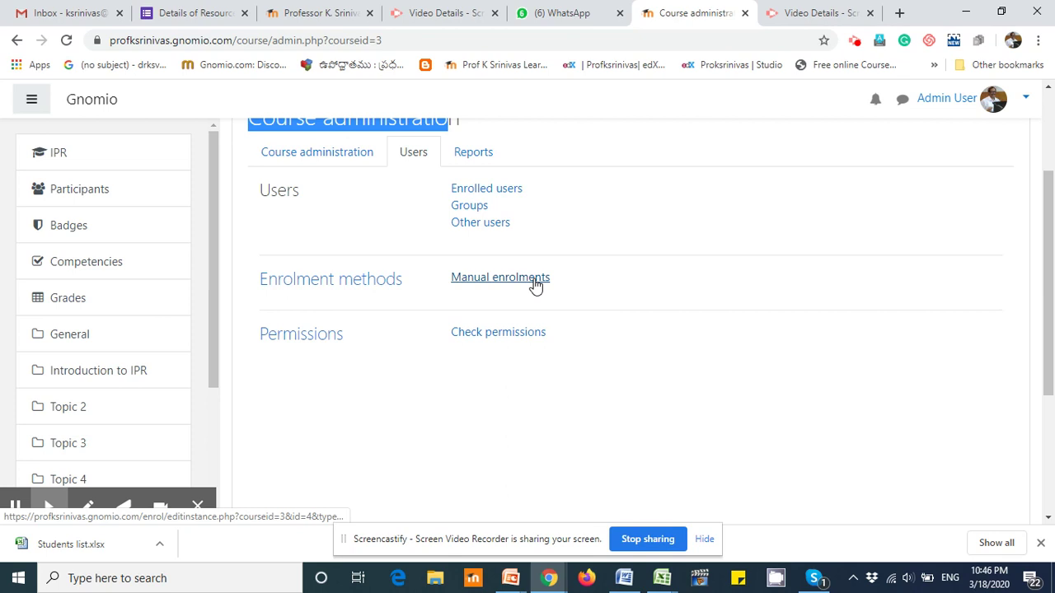
Step: Go to Enrolled users on the empty Participants page and launch the Enrol users dialog
click(488, 194)
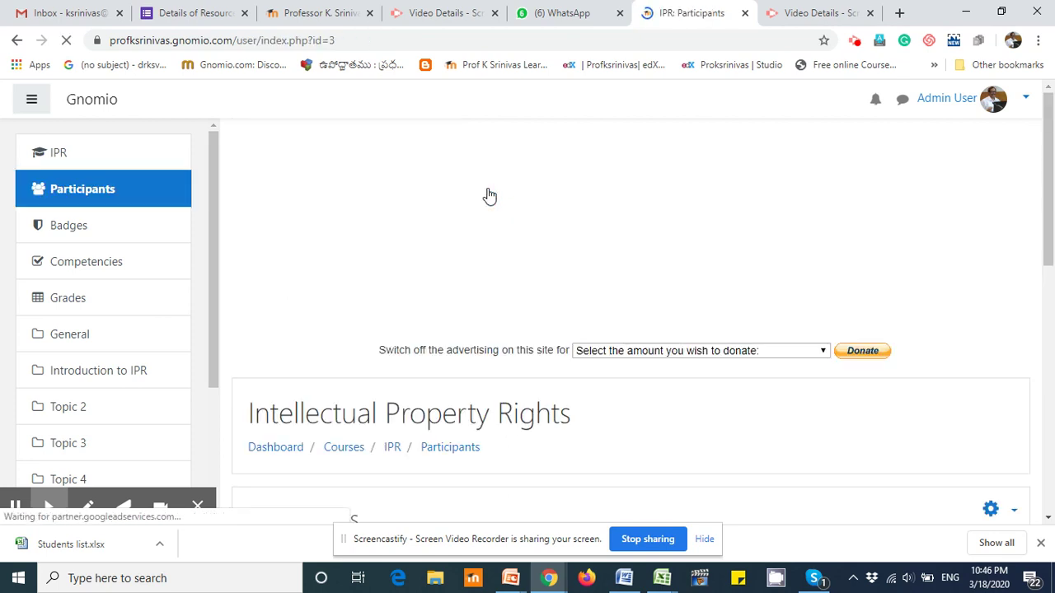
scroll(785, 228, down, 5)
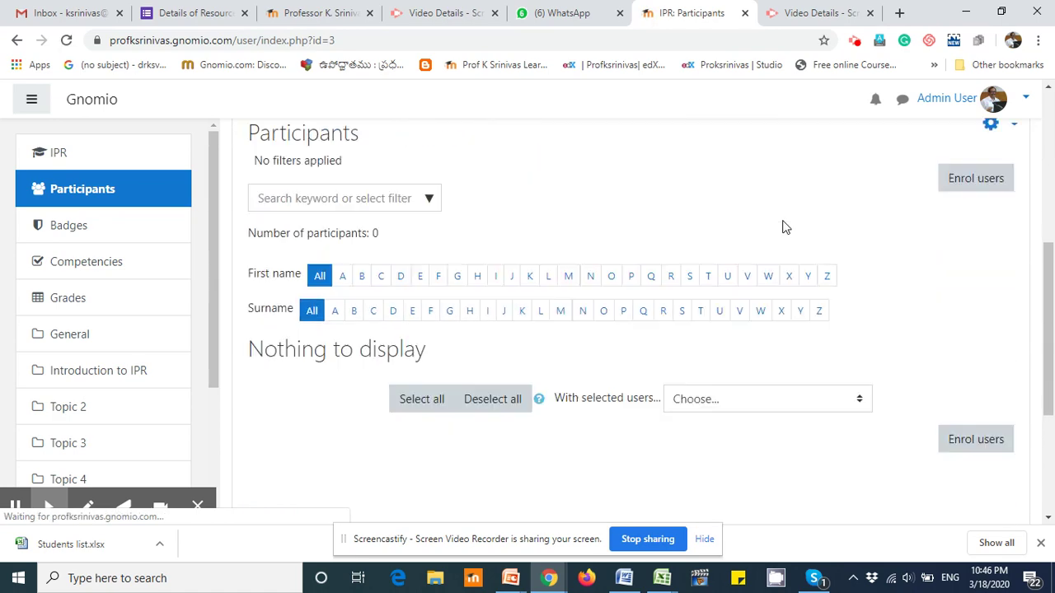
click(972, 180)
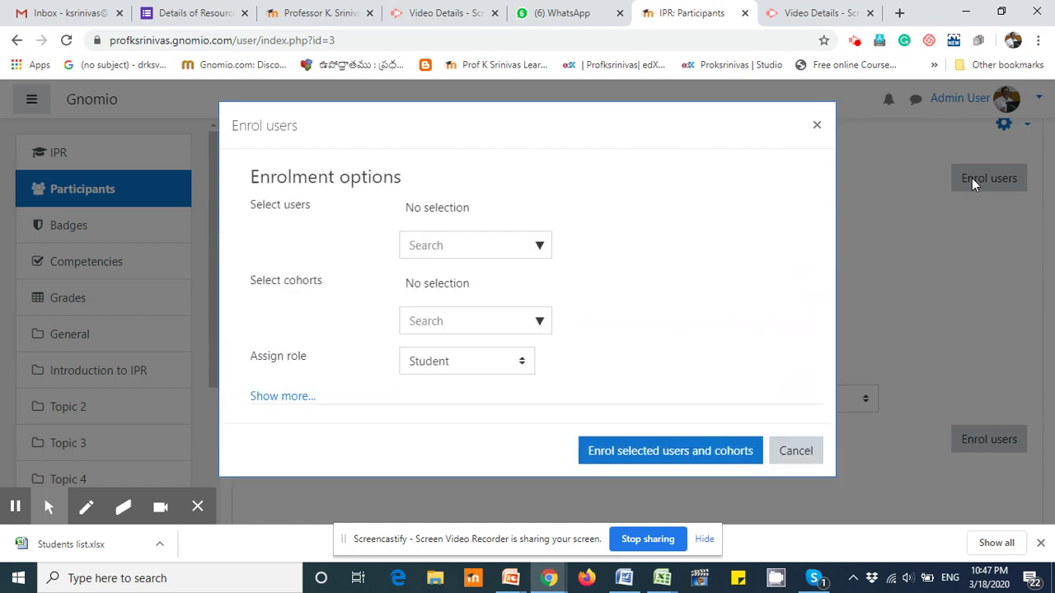
drag(251, 175, 429, 184)
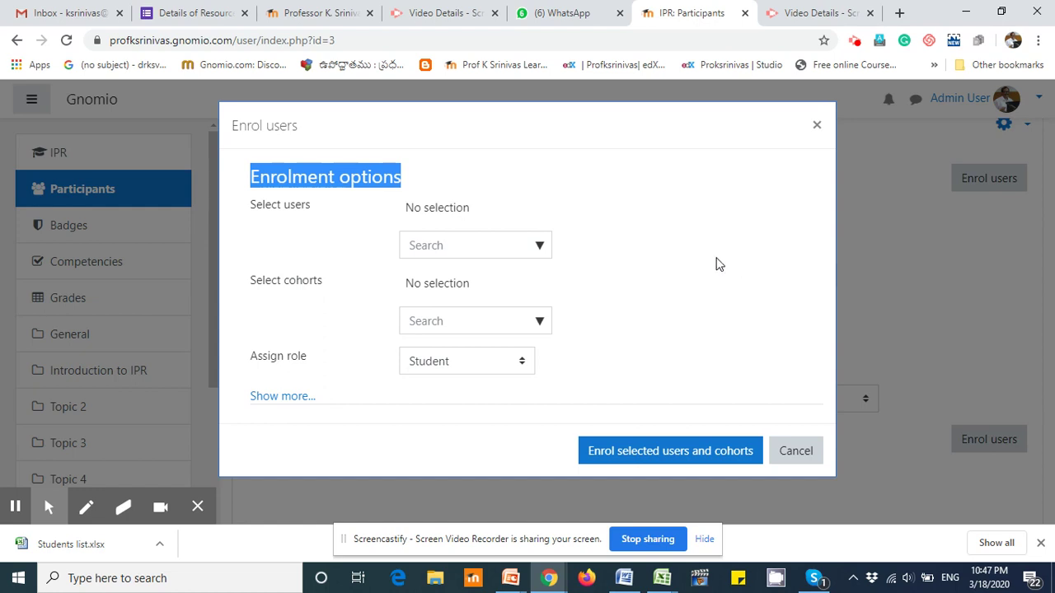
click(288, 238)
drag(252, 211, 315, 213)
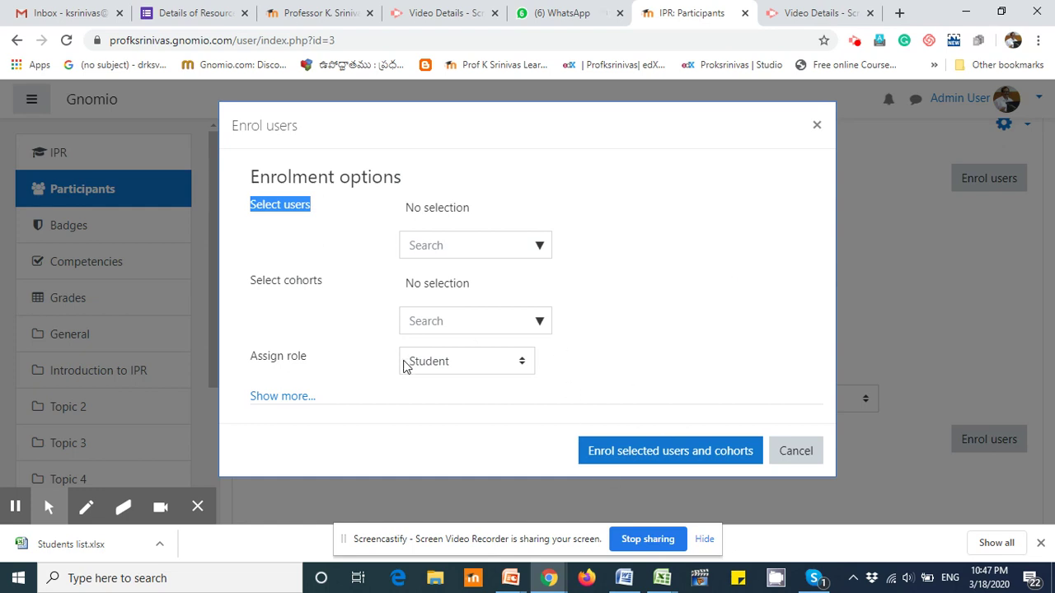
Step: Search cohorts for 'sem' and enrol Sem1_20-21 with the Student role
click(430, 320)
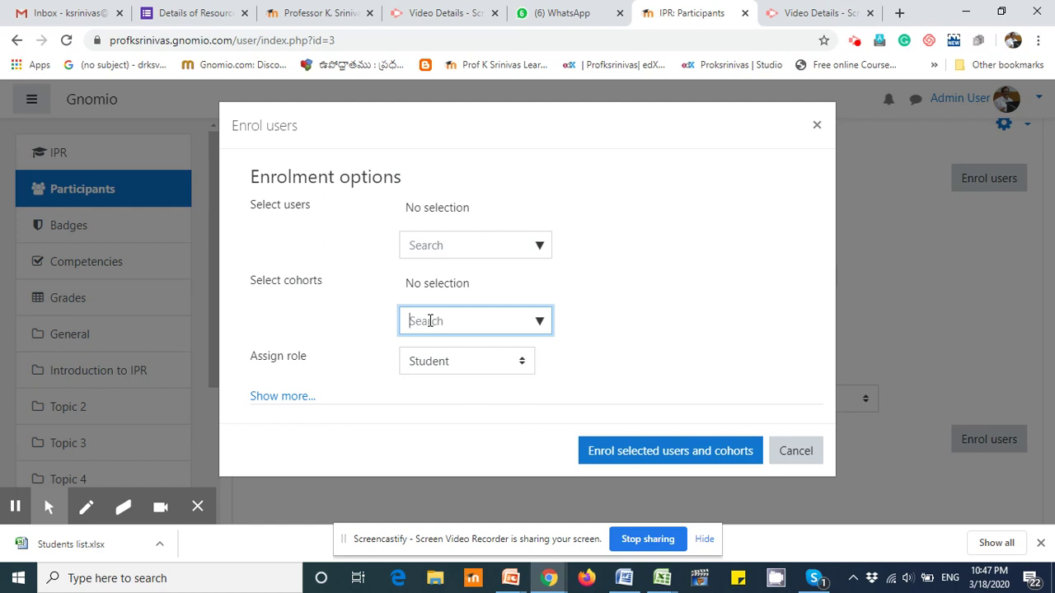
text(sem)
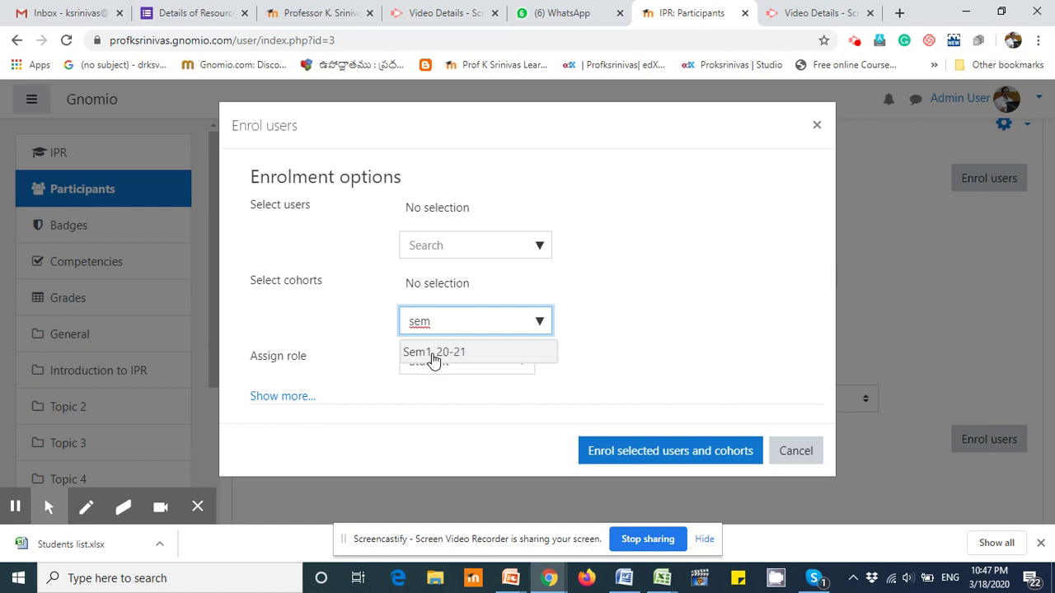
click(433, 353)
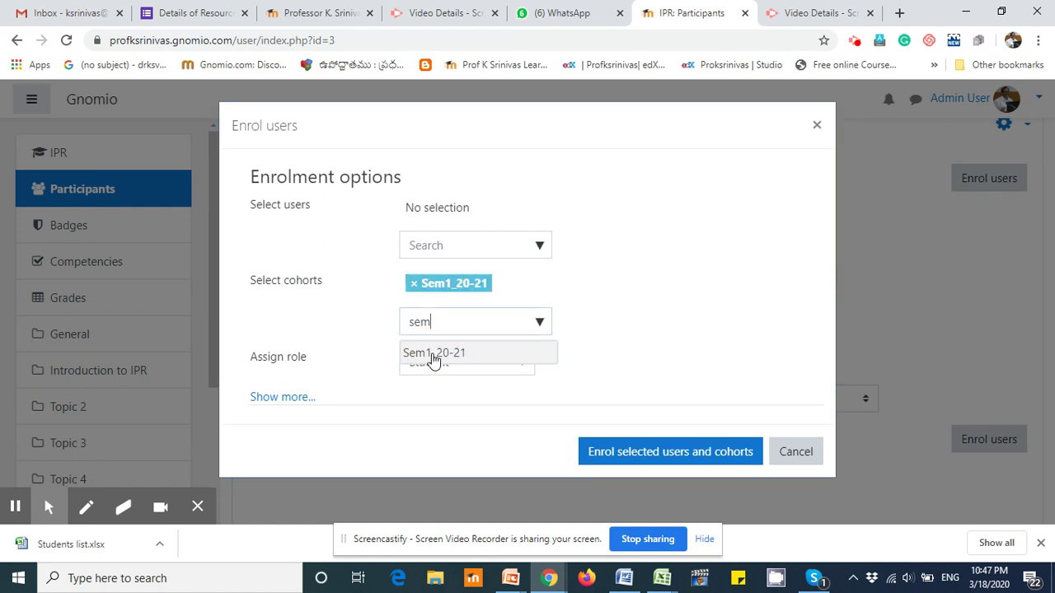
click(629, 331)
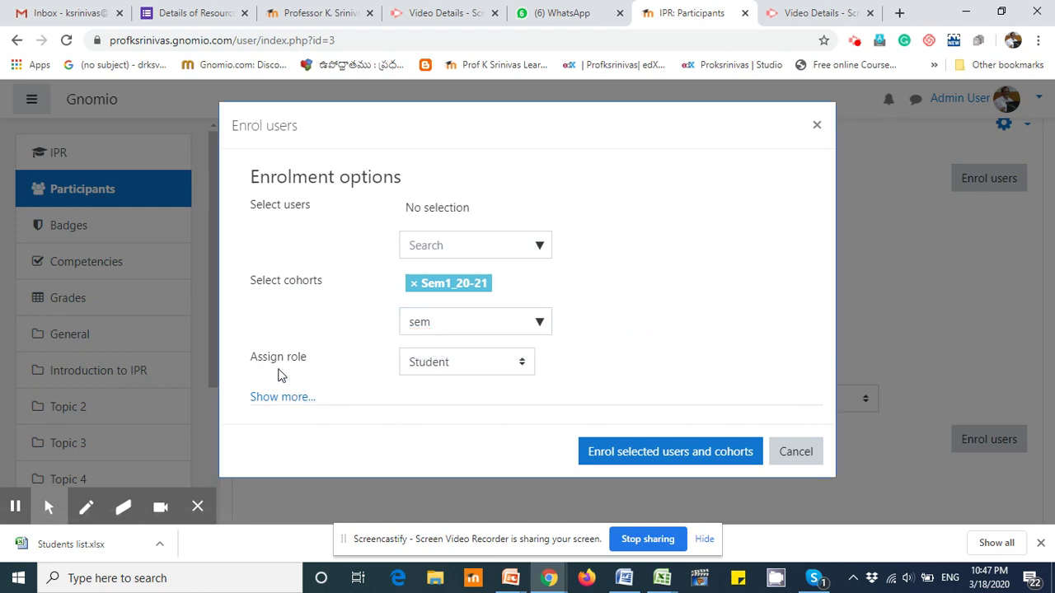
click(521, 366)
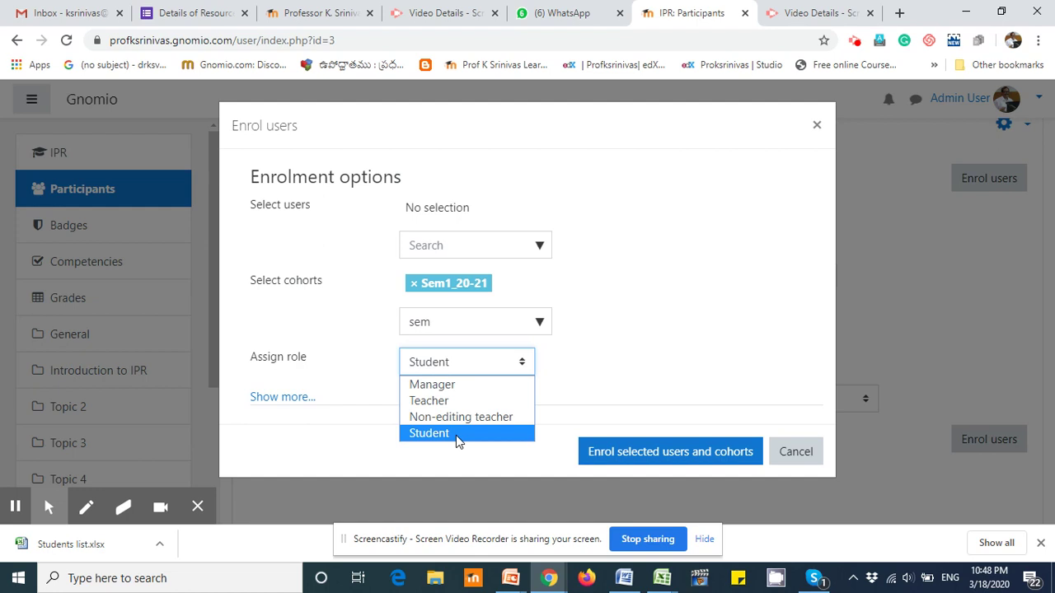
click(457, 435)
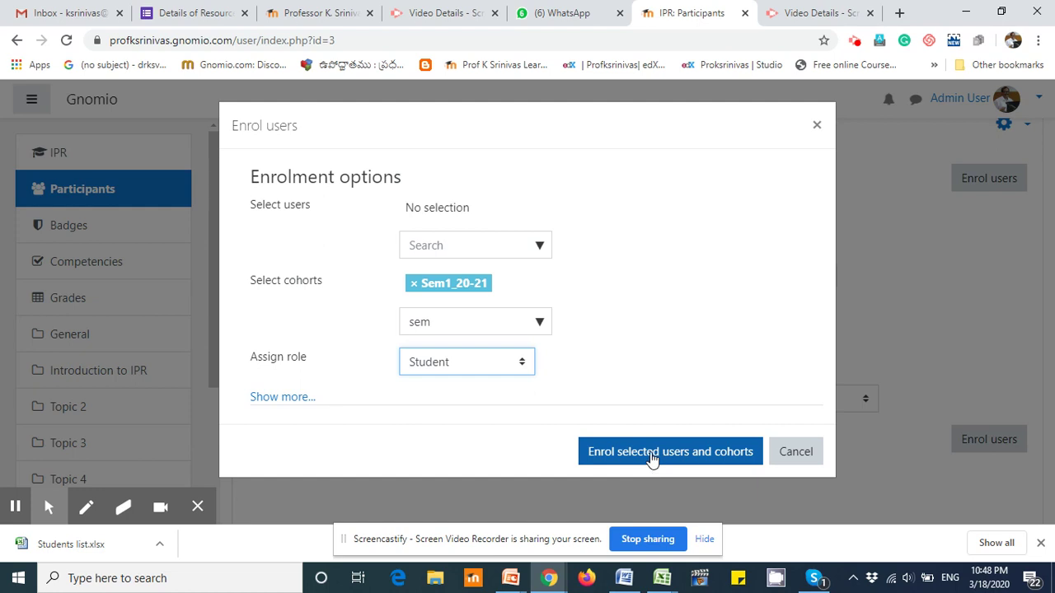
click(652, 455)
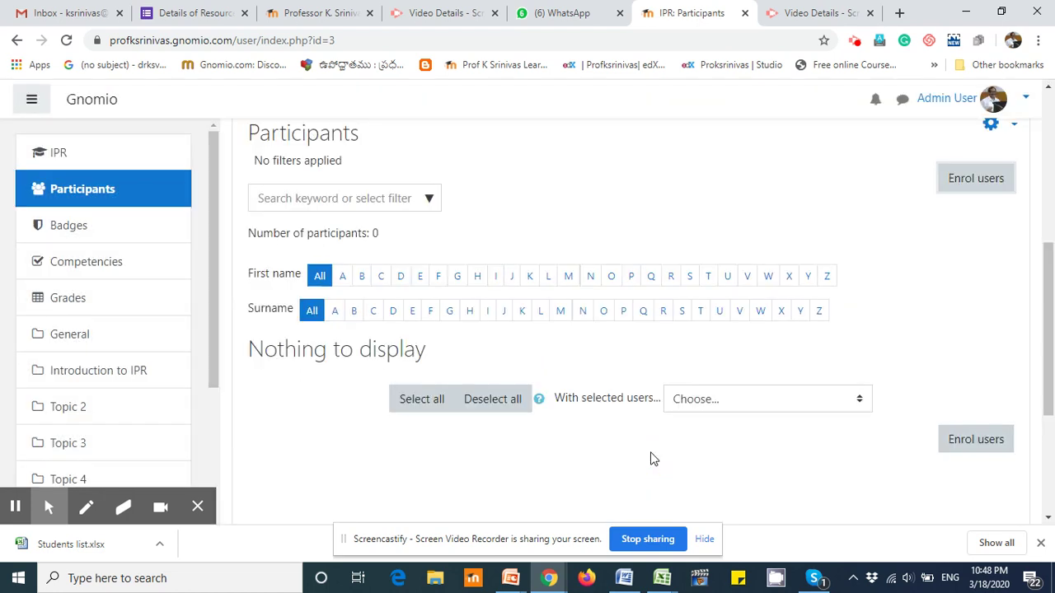